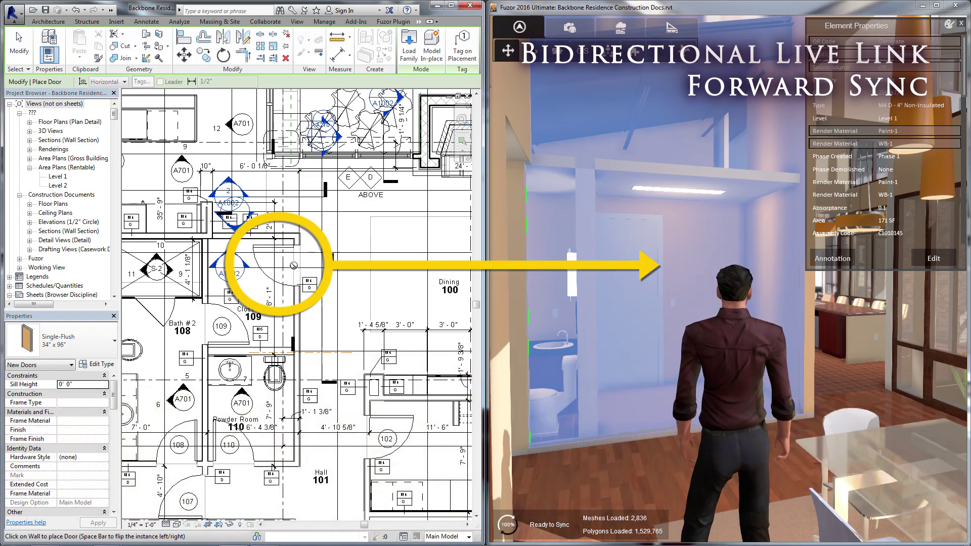
Close the wall properties and walk the avatar up to the newly synced closet doorway.
{"action": "left_click", "coordinate": [650, 301]}
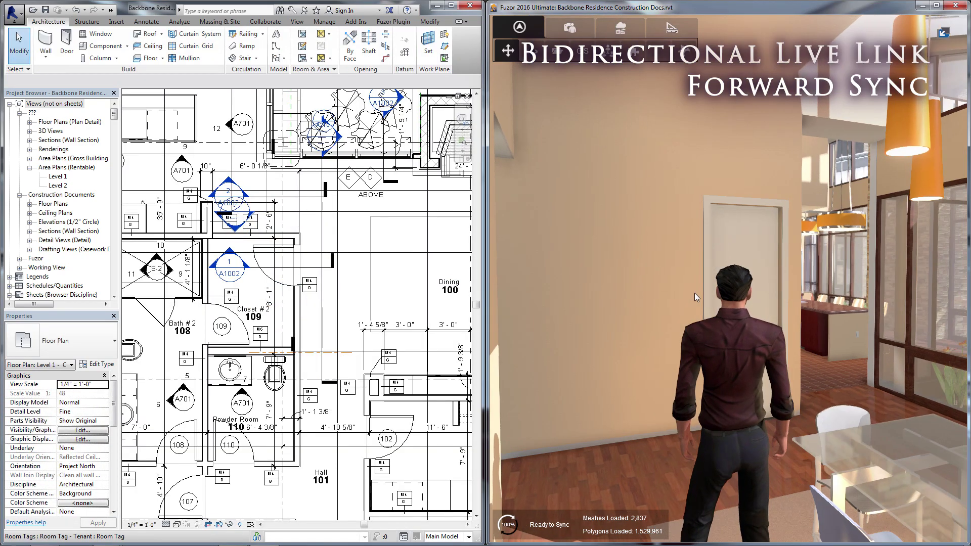
{"action": "key", "text": "w"}
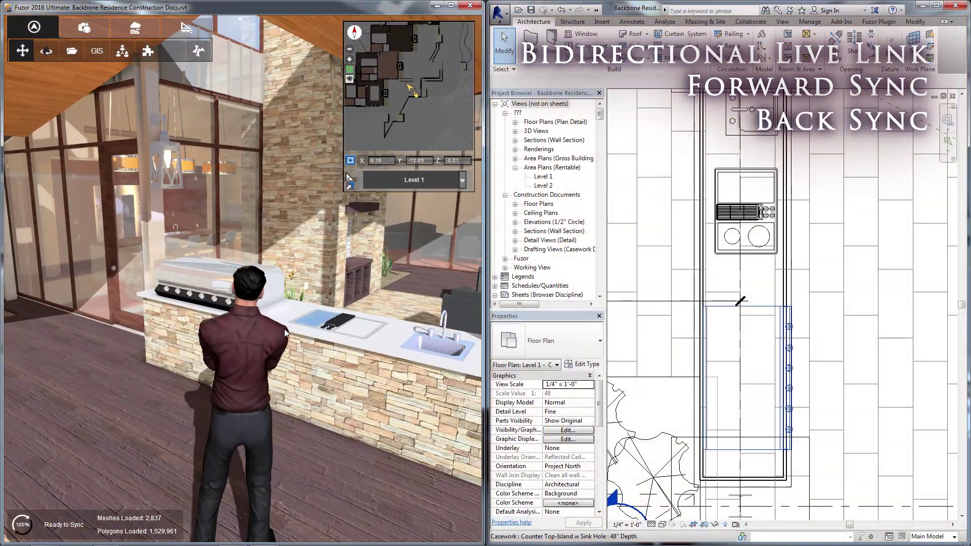
Slide the outdoor grille to a new spot on the counter and finish syncing it to Revit.
{"action": "left_click", "coordinate": [342, 323]}
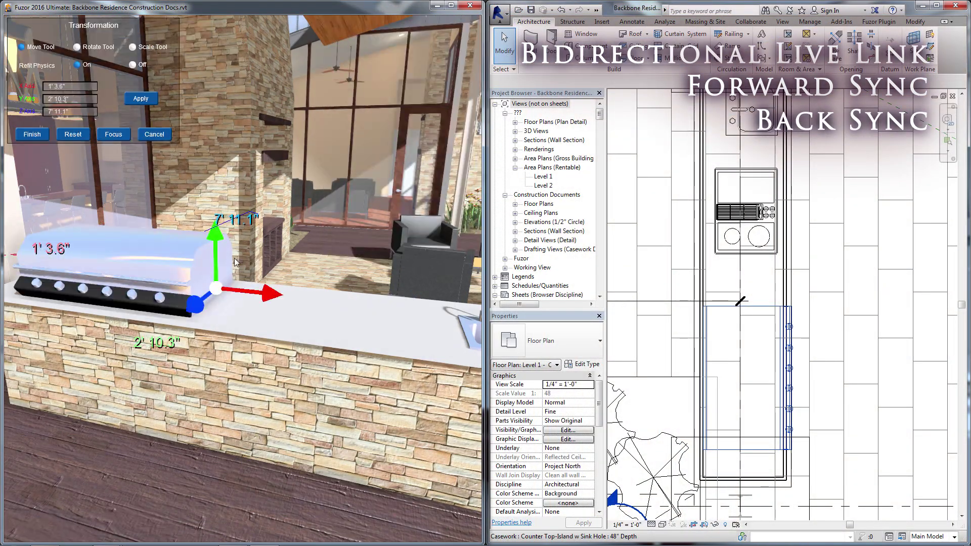
{"action": "left_click_drag", "start_coordinate": [226, 290], "coordinate": [373, 310]}
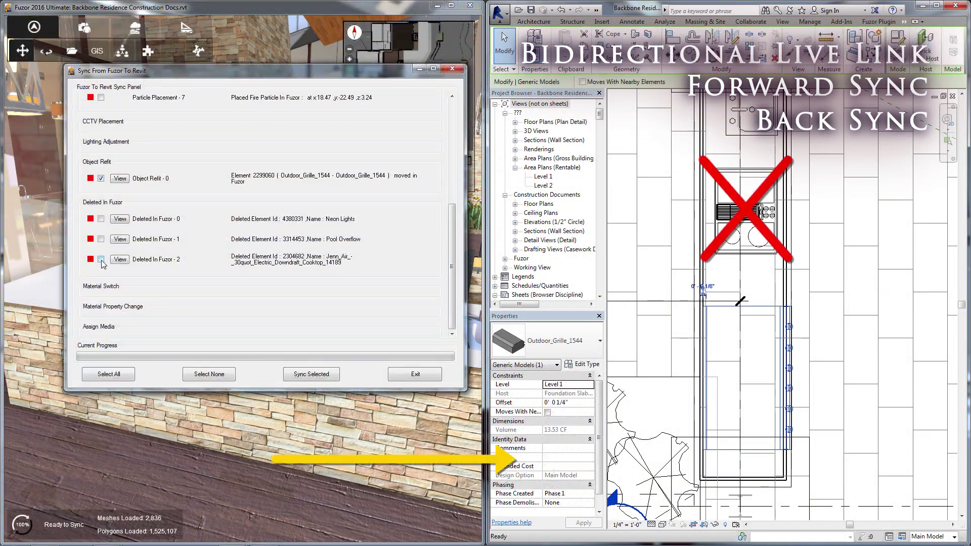
{"action": "left_click", "coordinate": [415, 374]}
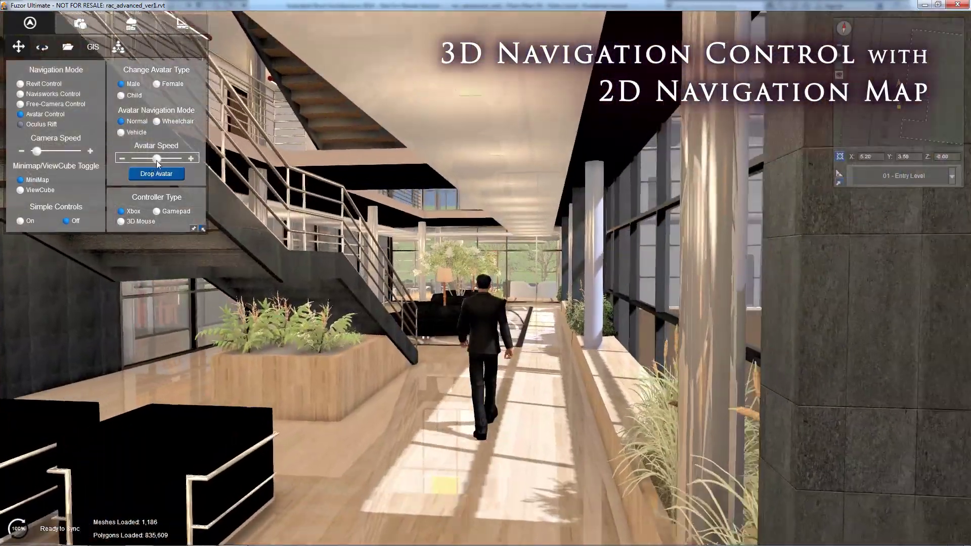
Raise the avatar speed, load the project update, and preview the Table Top and Site - Grass conflicts.
{"action": "left_click_drag", "start_coordinate": [156, 161], "coordinate": [163, 161]}
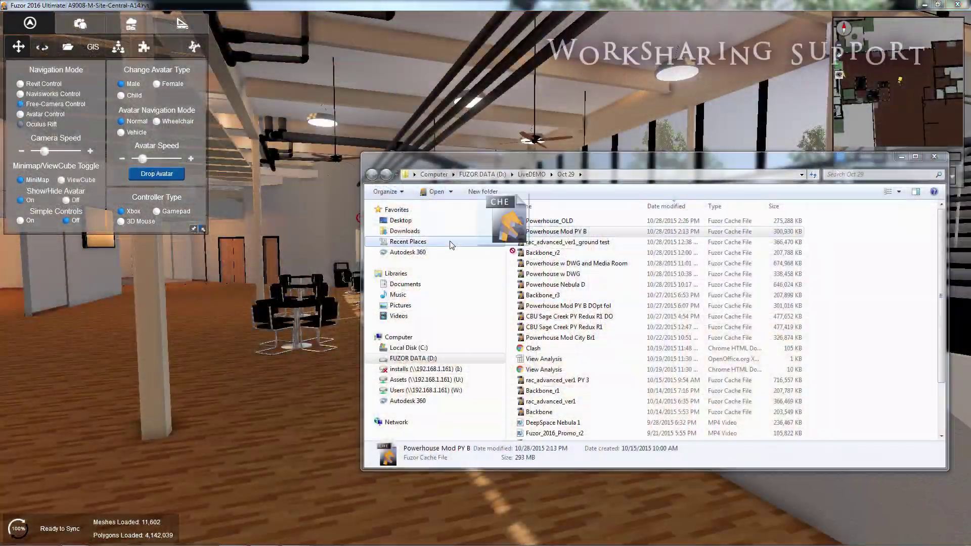
{"action": "left_click_drag", "start_coordinate": [318, 282], "coordinate": [319, 286]}
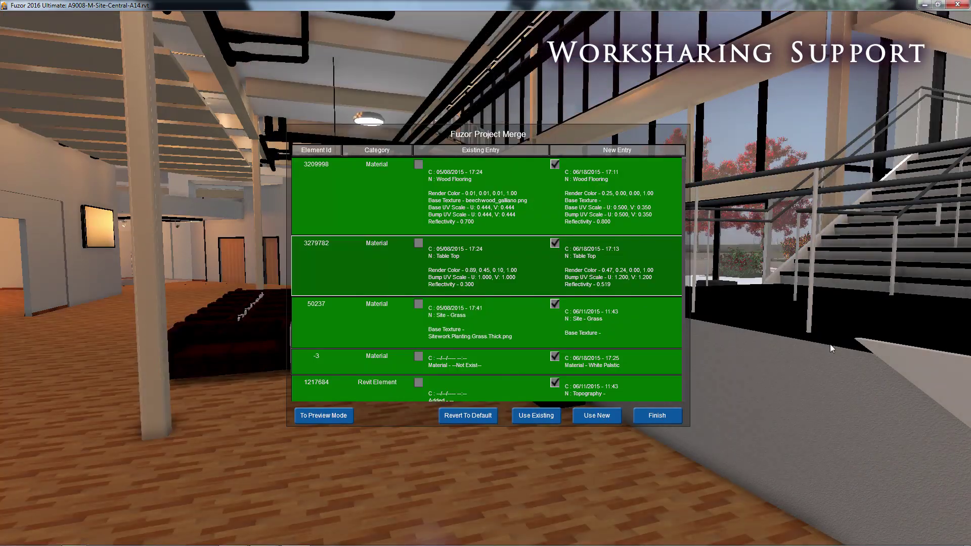
{"action": "left_click", "coordinate": [324, 415]}
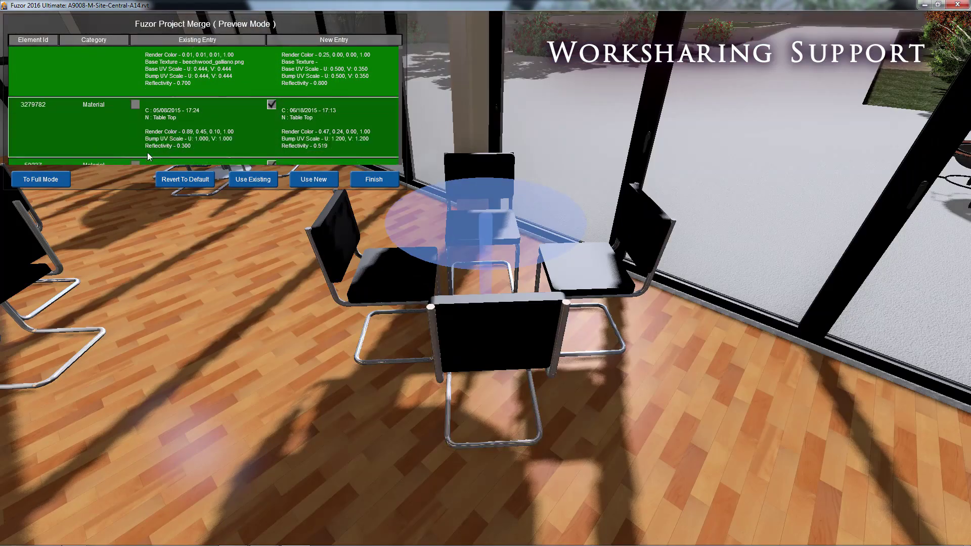
{"action": "left_click", "coordinate": [148, 160]}
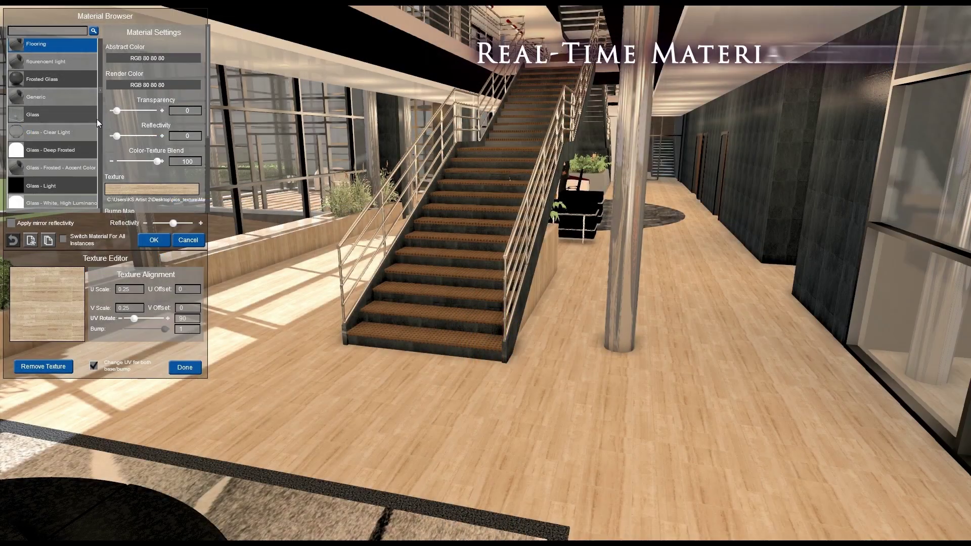
Apply the 'floor' material to the lobby floor and move the view toward the staircase.
{"action": "scroll", "coordinate": [97, 119], "scroll_direction": "down", "scroll_amount": 3}
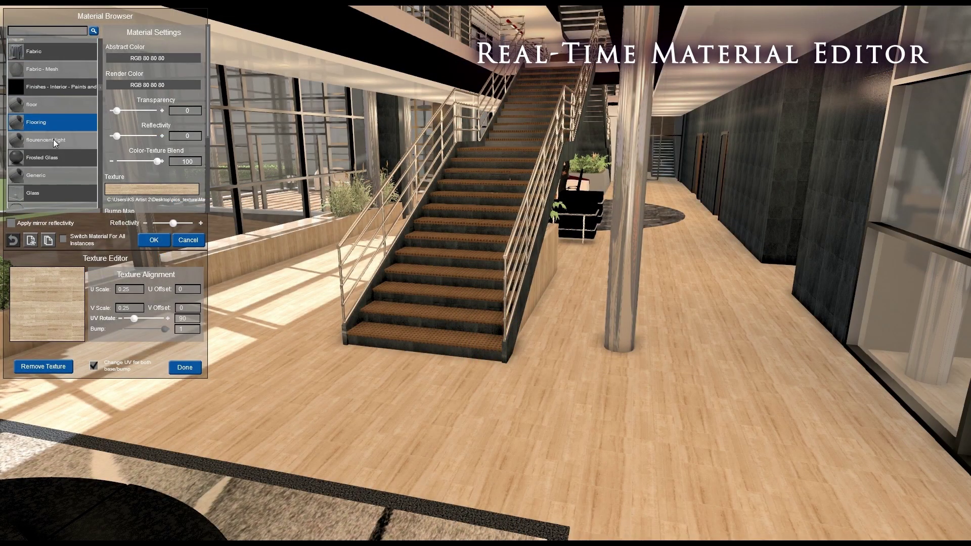
{"action": "left_click", "coordinate": [45, 104]}
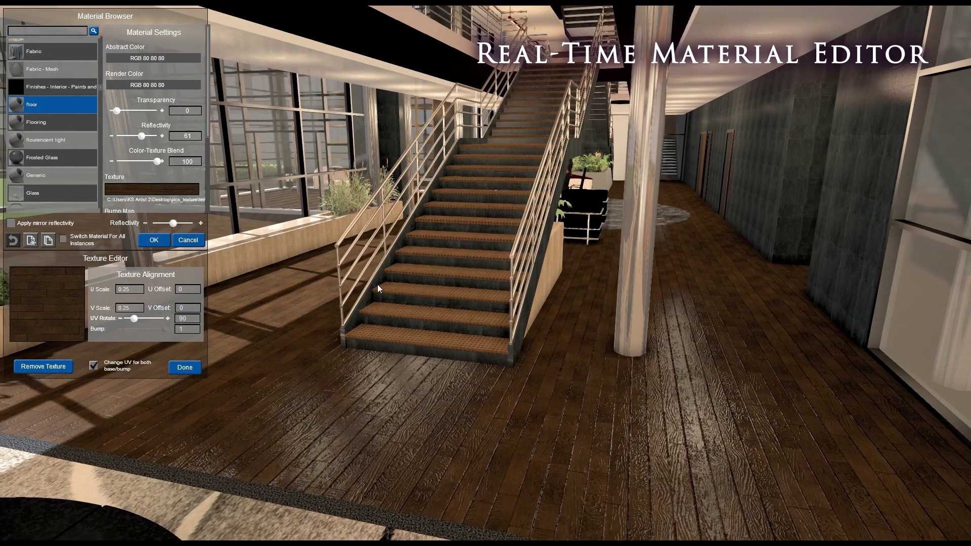
{"action": "left_click_drag", "start_coordinate": [377, 284], "coordinate": [506, 267]}
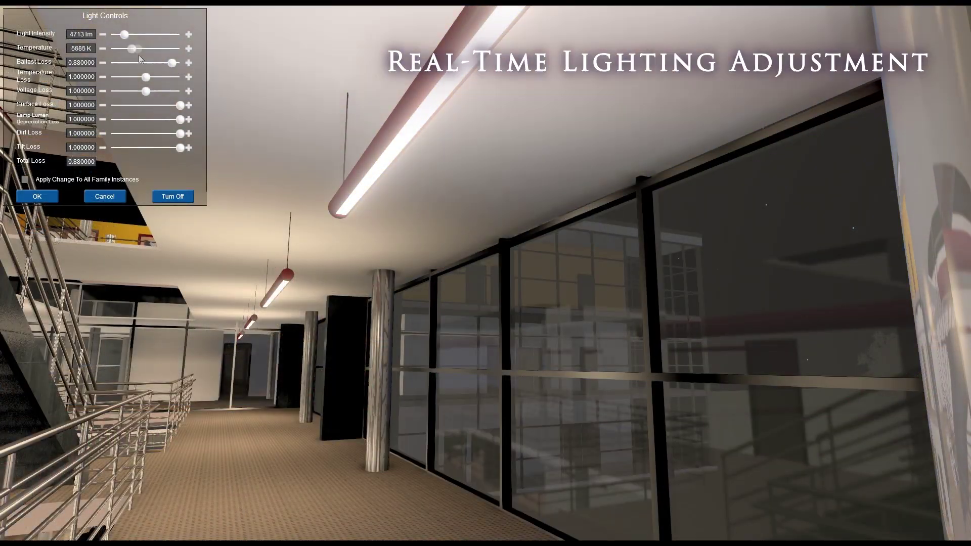
Dim all matching ceiling lights to 2324 lm, slide the lab table left, and choose Option 1 - Classroom.
{"action": "left_click", "coordinate": [26, 179]}
{"action": "left_click_drag", "start_coordinate": [124, 34], "coordinate": [136, 49]}
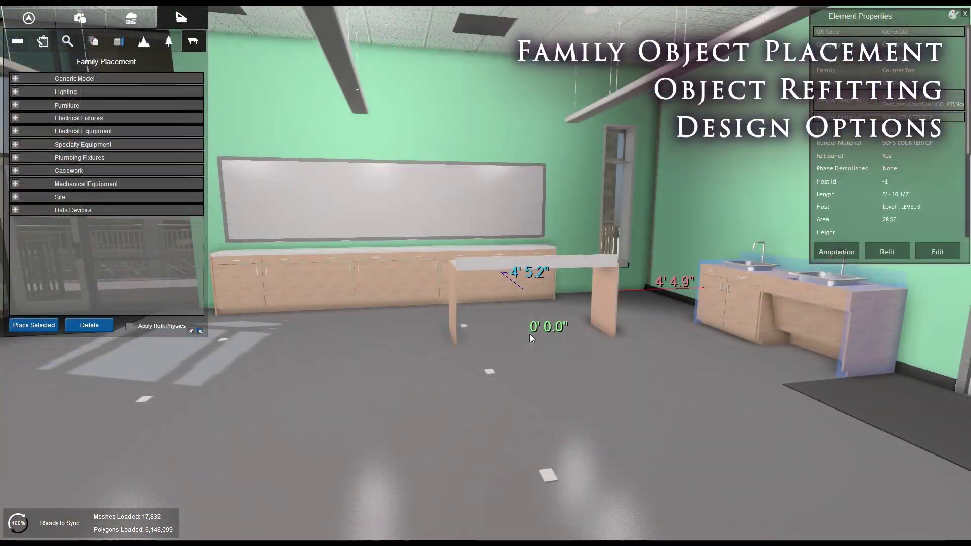
{"action": "left_click_drag", "start_coordinate": [385, 348], "coordinate": [368, 346]}
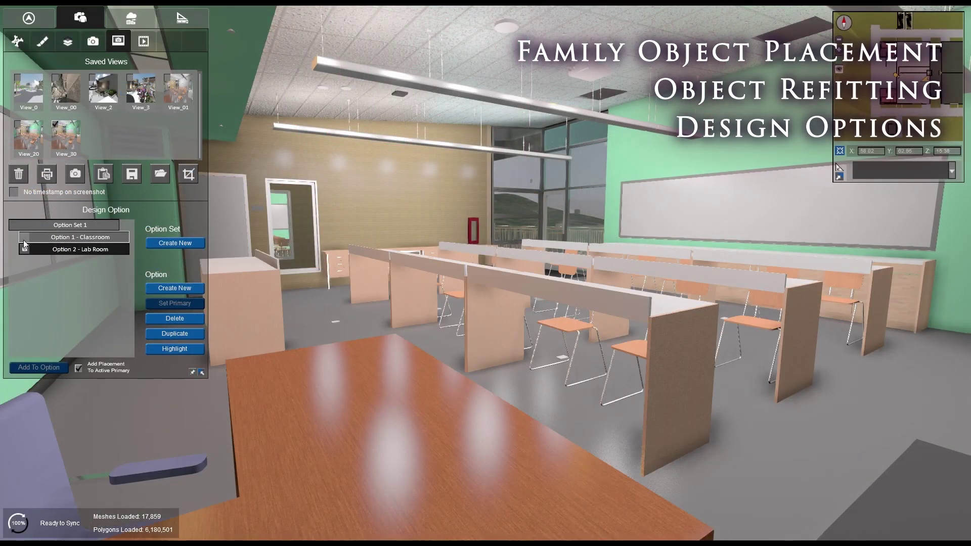
{"action": "left_click", "coordinate": [25, 238]}
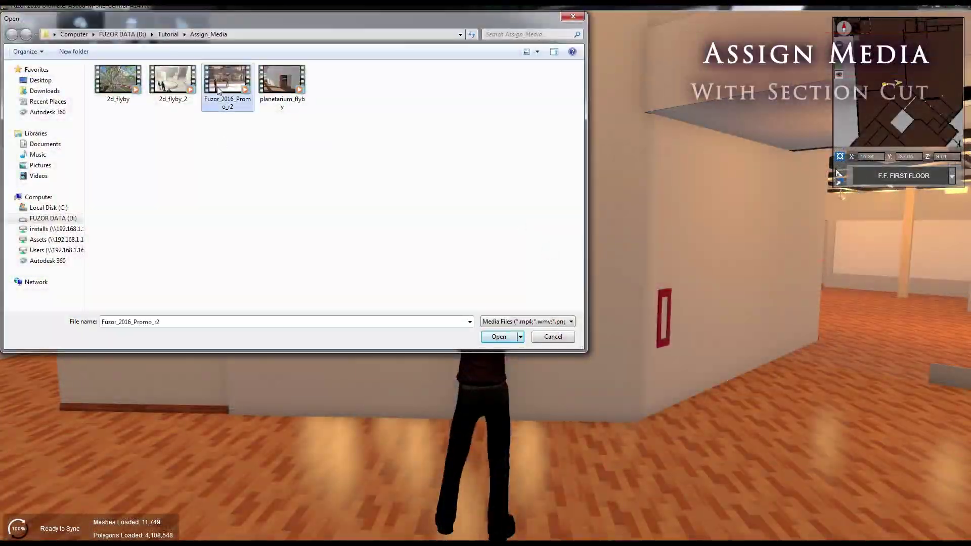
Play the promo video on the wall TV and move the selected item on the glass facade.
{"action": "double_click", "coordinate": [219, 83]}
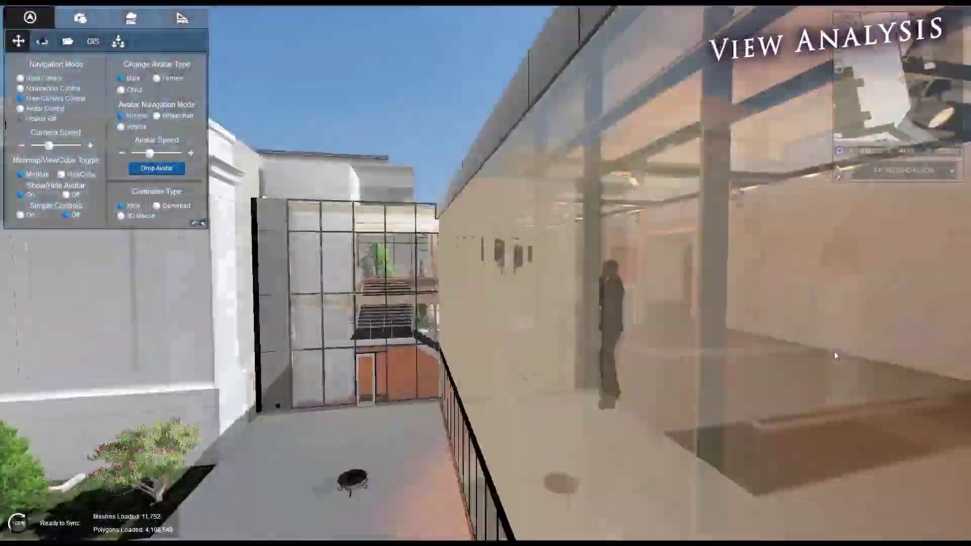
{"action": "left_click", "coordinate": [579, 277]}
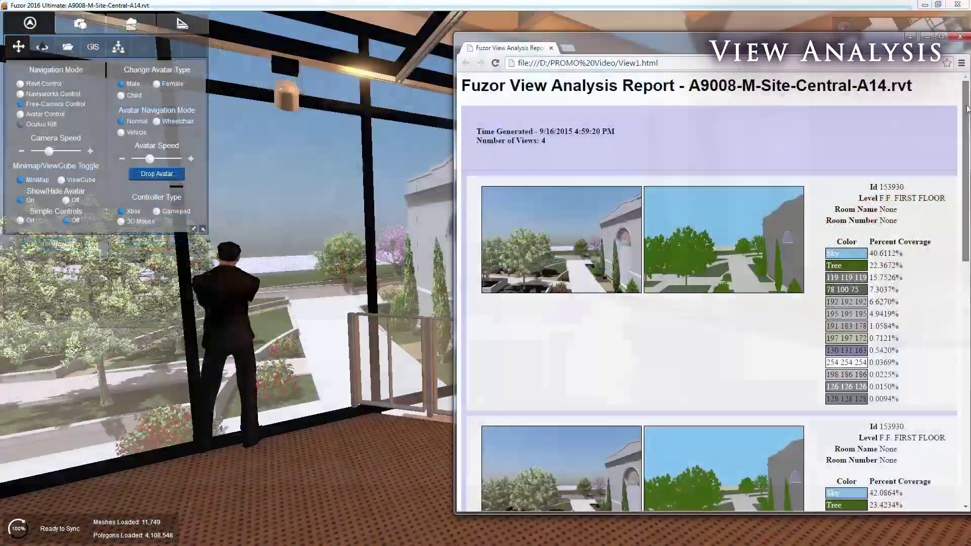
{"action": "left_click_drag", "start_coordinate": [967, 101], "coordinate": [968, 175]}
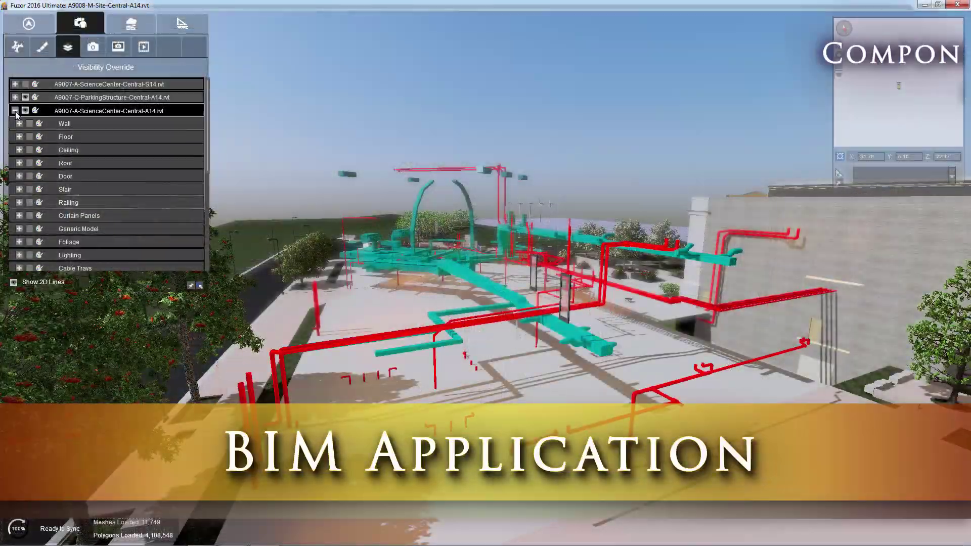
Show structural framing, columns and floors, run the clash test, then assign clashes and set their status.
{"action": "left_click", "coordinate": [29, 136]}
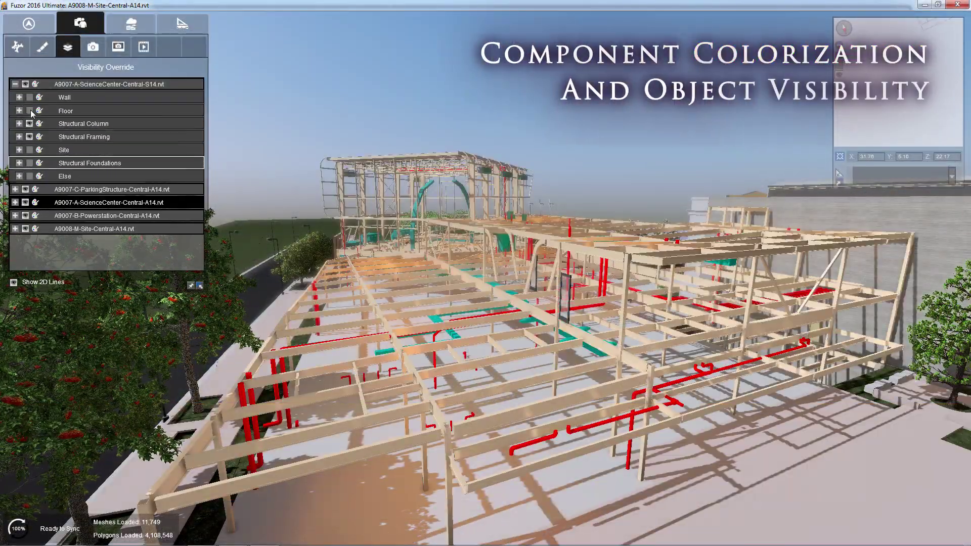
{"action": "left_click", "coordinate": [30, 110]}
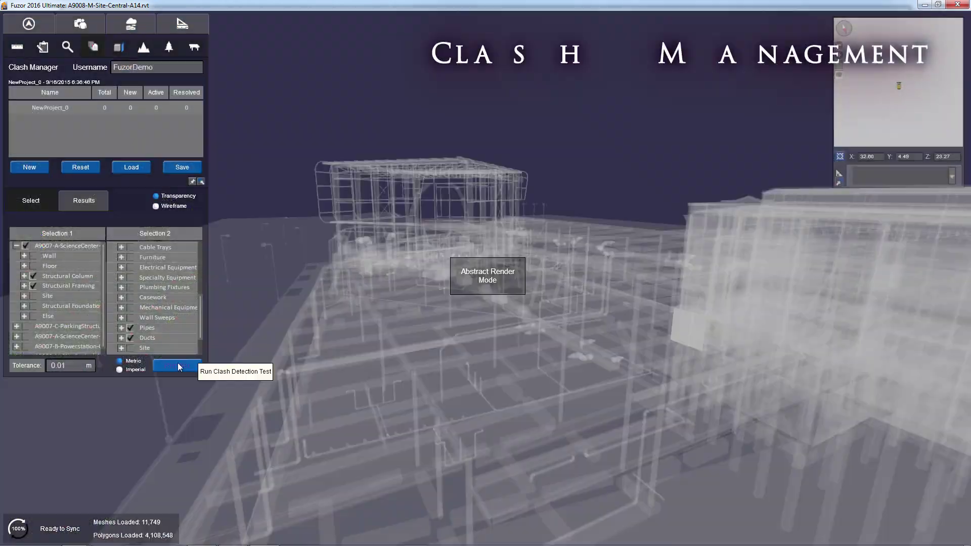
{"action": "left_click", "coordinate": [177, 363]}
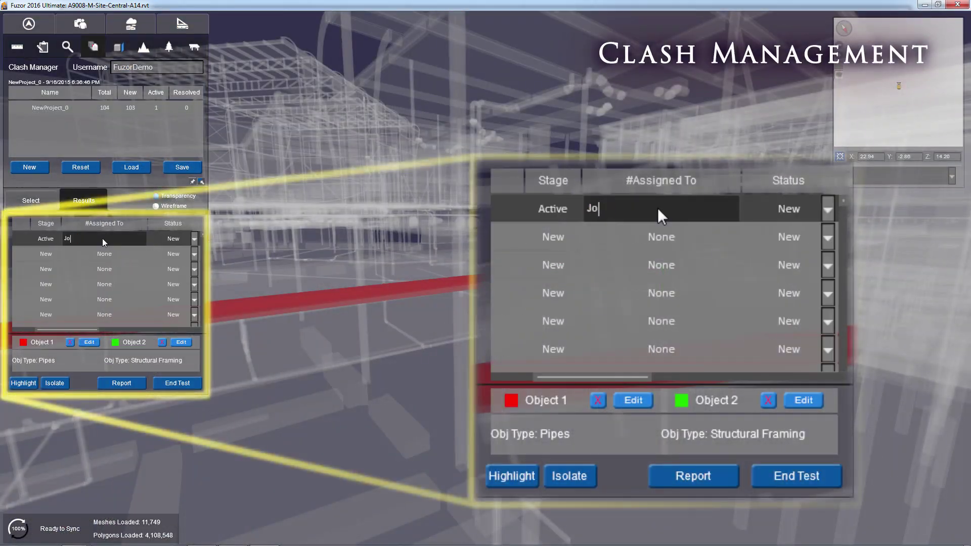
{"action": "type", "text": "hn D."}
{"action": "left_click", "coordinate": [194, 238]}
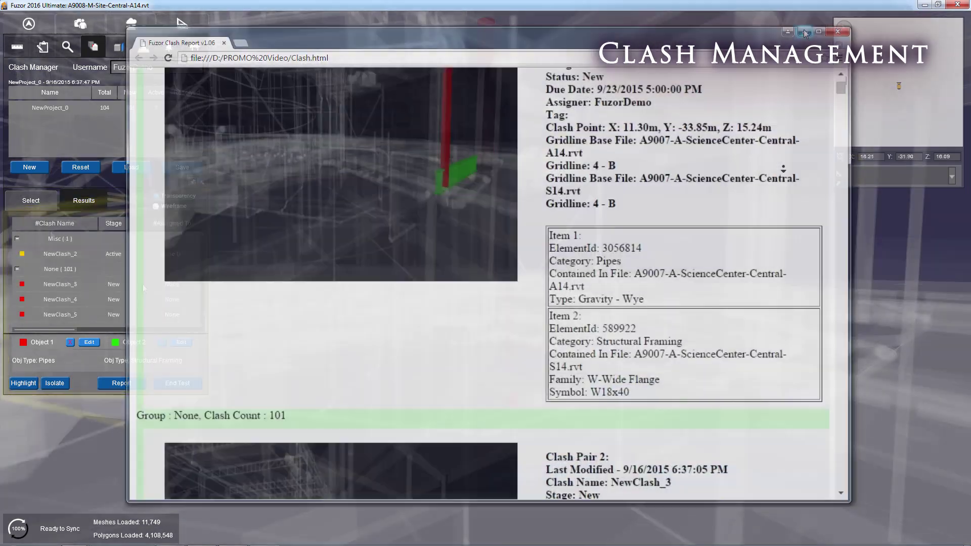
{"action": "scroll", "coordinate": [486, 283], "scroll_direction": "down", "scroll_amount": 5}
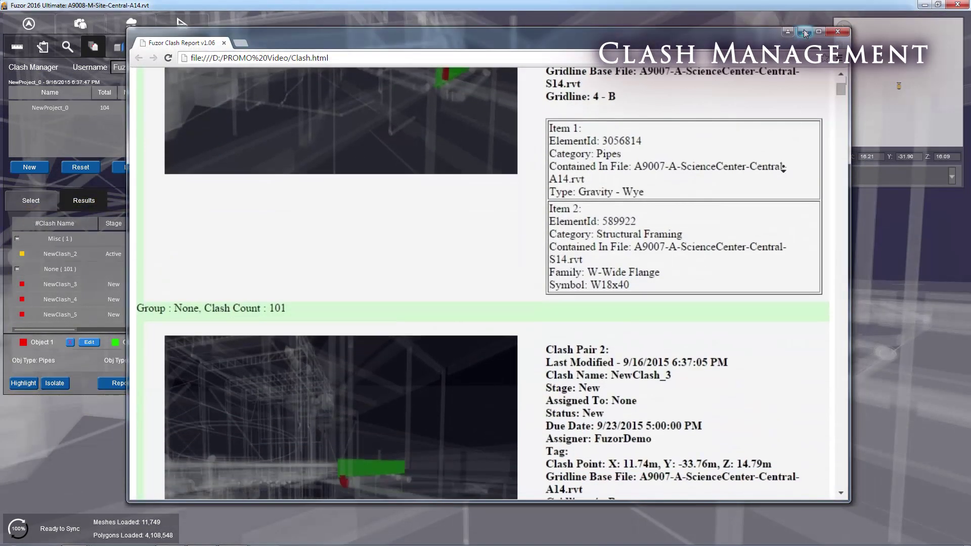
{"action": "scroll", "coordinate": [486, 282], "scroll_direction": "down", "scroll_amount": 6}
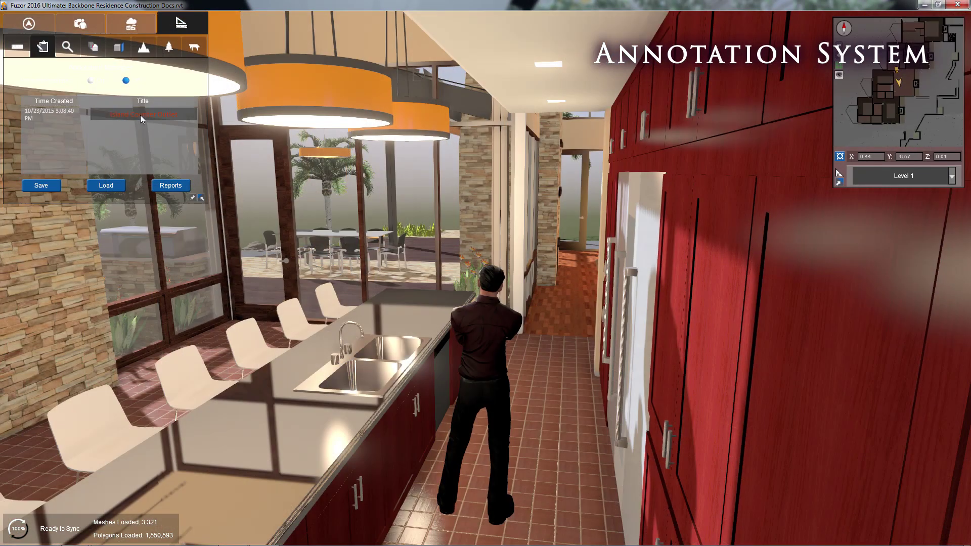
Add outlet_example.jpg as an attachment on the Island Counter Outlet annotation.
{"action": "left_click", "coordinate": [141, 114]}
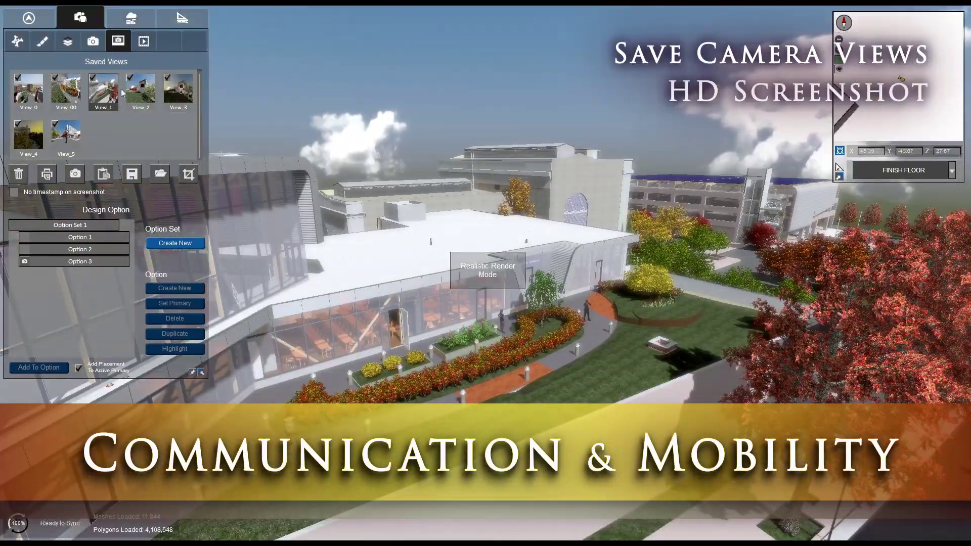
Switch to the View_2 saved camera view, then to View_4.
{"action": "left_click", "coordinate": [141, 89]}
{"action": "left_click", "coordinate": [21, 146]}
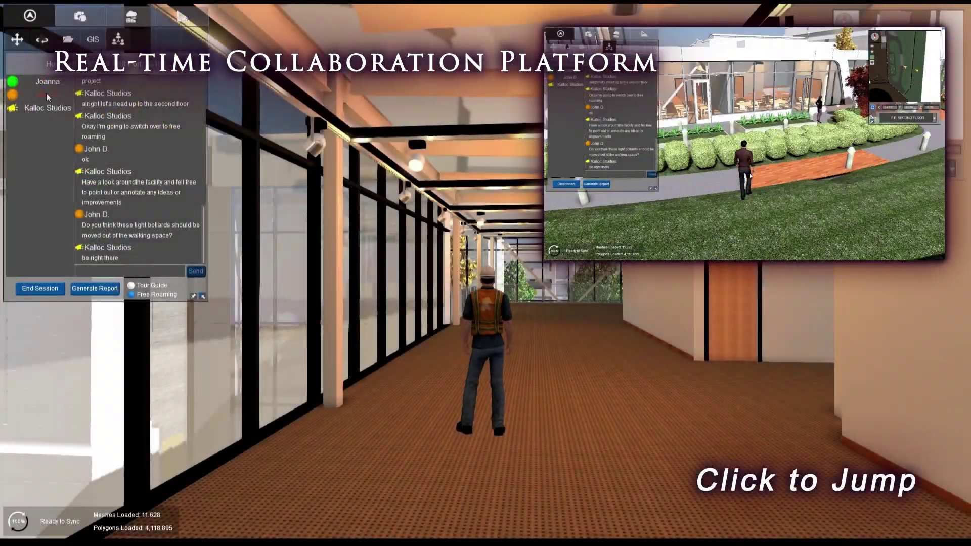
Jump to a collaborator on the rooftop, then to listed annotations including the design error.
{"action": "left_click", "coordinate": [46, 94]}
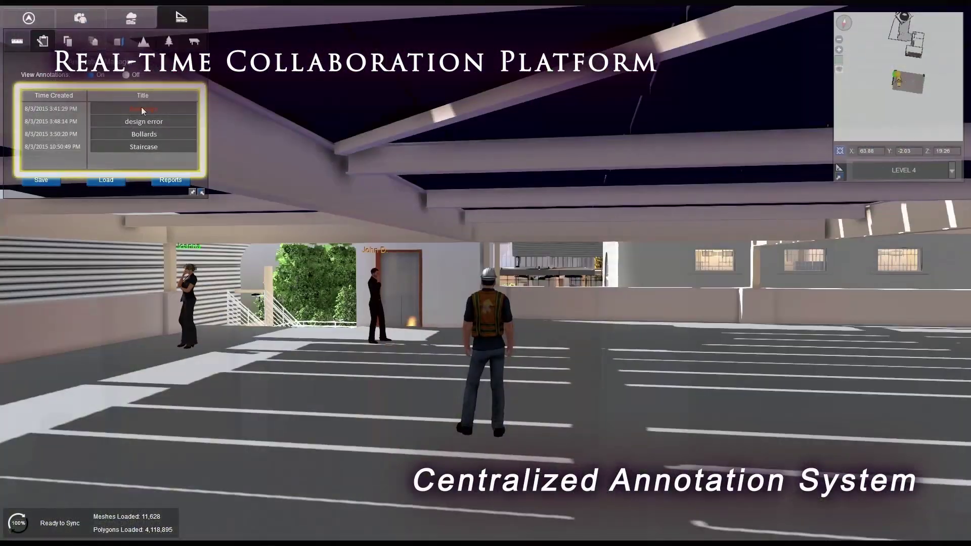
{"action": "left_click", "coordinate": [141, 107]}
{"action": "left_click", "coordinate": [145, 120]}
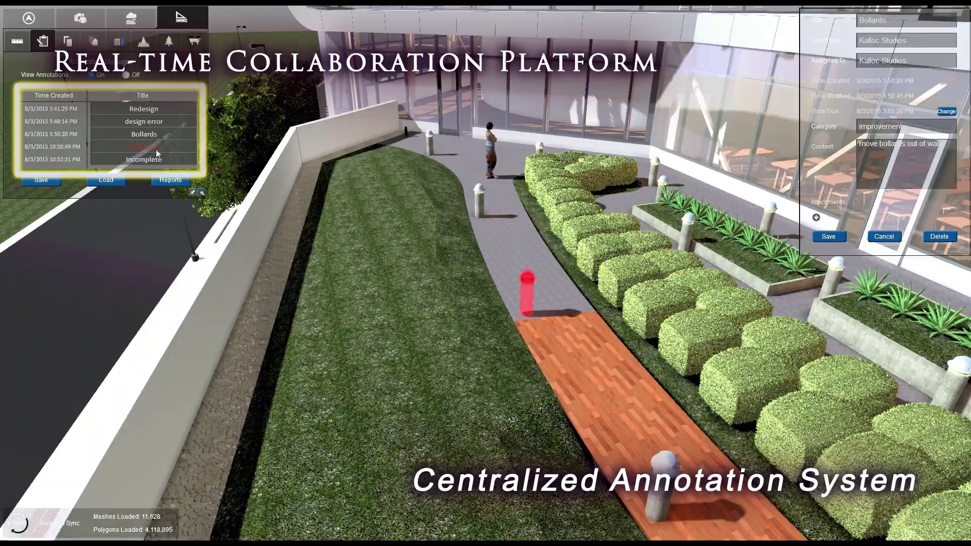